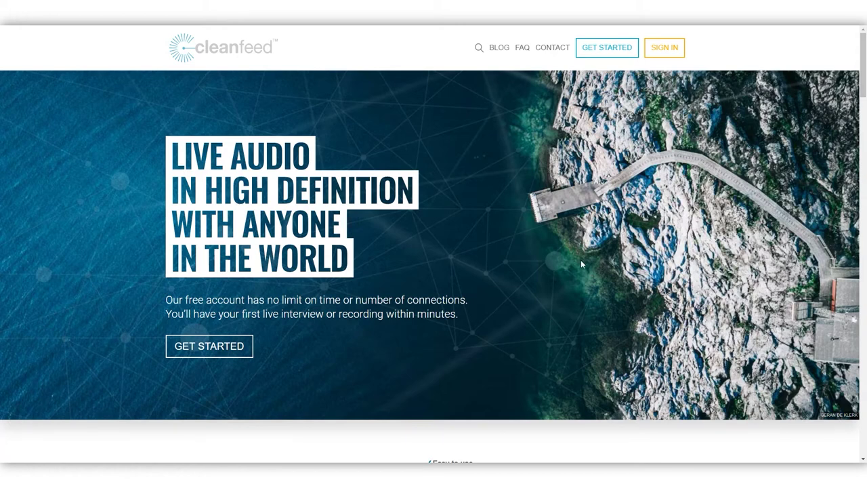
- Scroll the Cleanfeed homepage down to the recording, multiple parties and audio quality features
{"action": "scroll", "coordinate": [588, 263], "scroll_direction": "down", "scroll_amount": 2}
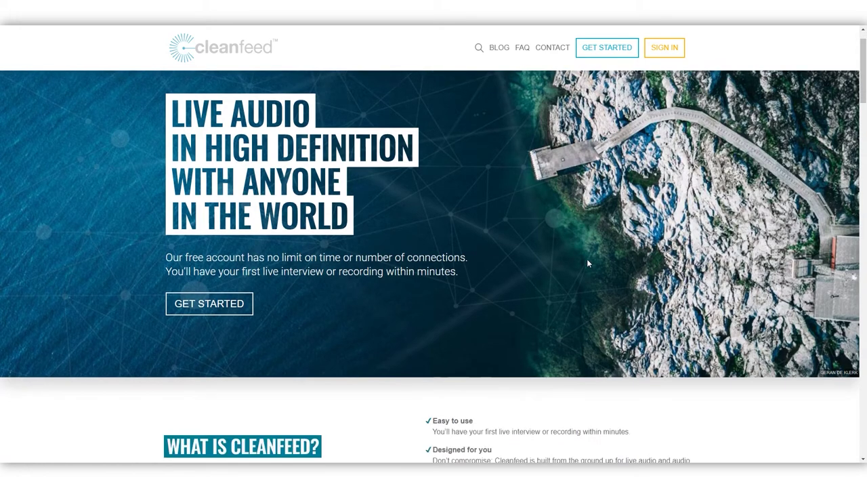
{"action": "scroll", "coordinate": [588, 264], "scroll_direction": "down", "scroll_amount": 3}
{"action": "scroll", "coordinate": [588, 263], "scroll_direction": "down", "scroll_amount": 3}
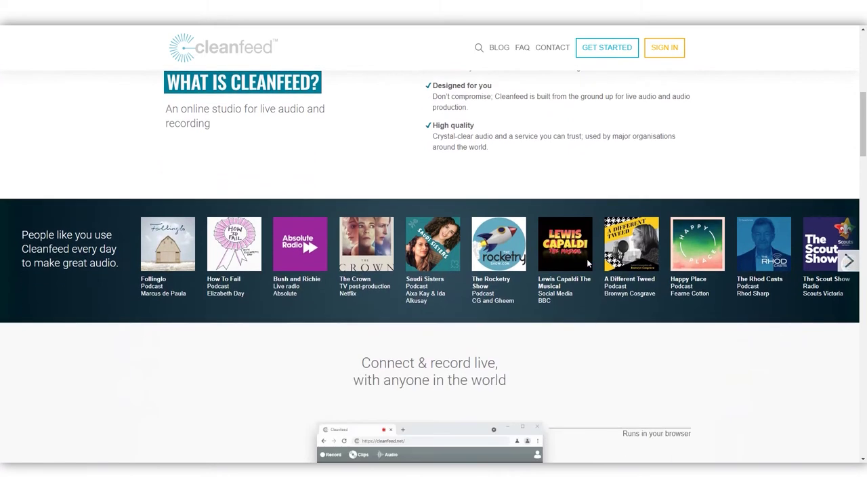
{"action": "scroll", "coordinate": [588, 263], "scroll_direction": "down", "scroll_amount": 2}
{"action": "scroll", "coordinate": [588, 264], "scroll_direction": "down", "scroll_amount": 3}
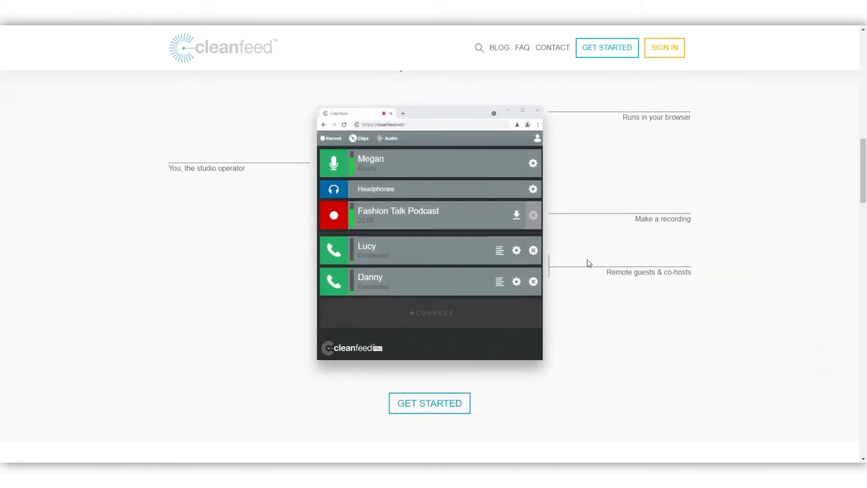
{"action": "scroll", "coordinate": [588, 263], "scroll_direction": "down", "scroll_amount": 2}
{"action": "scroll", "coordinate": [588, 264], "scroll_direction": "down", "scroll_amount": 2}
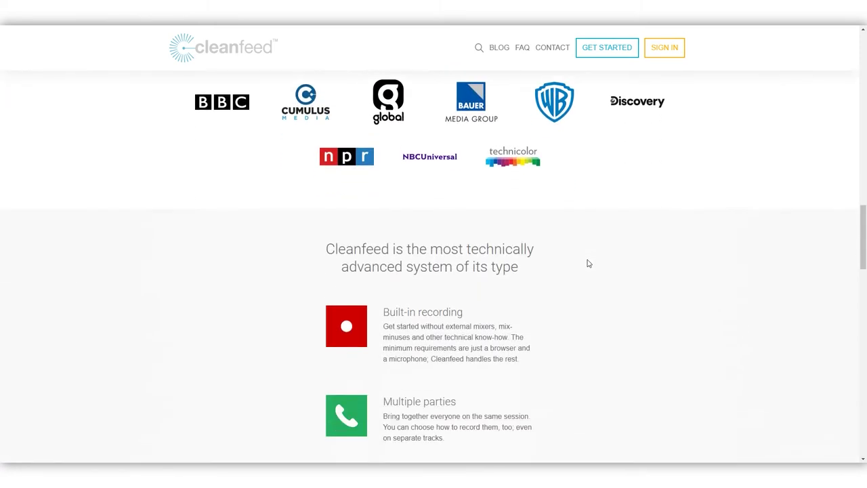
{"action": "scroll", "coordinate": [587, 263], "scroll_direction": "down", "scroll_amount": 2}
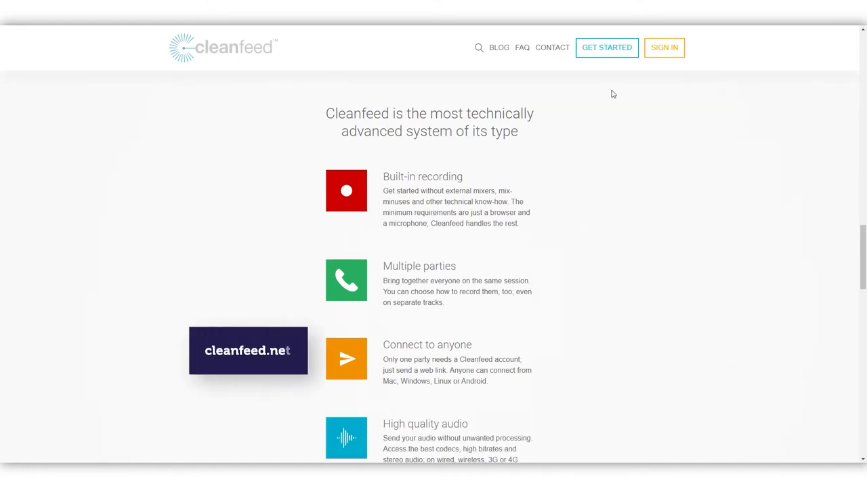
- Open the free-account sign-up form and scroll it down to the terms and Sign up button
{"action": "left_click", "coordinate": [609, 58]}
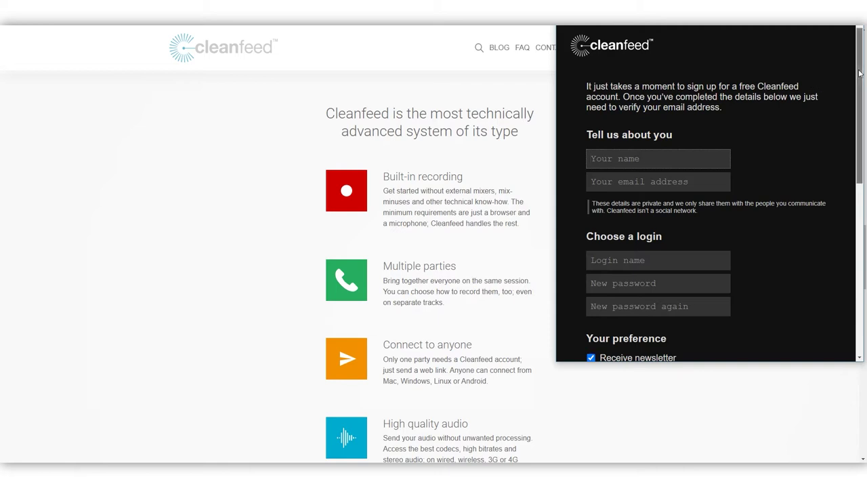
{"action": "left_click_drag", "start_coordinate": [860, 72], "coordinate": [862, 245]}
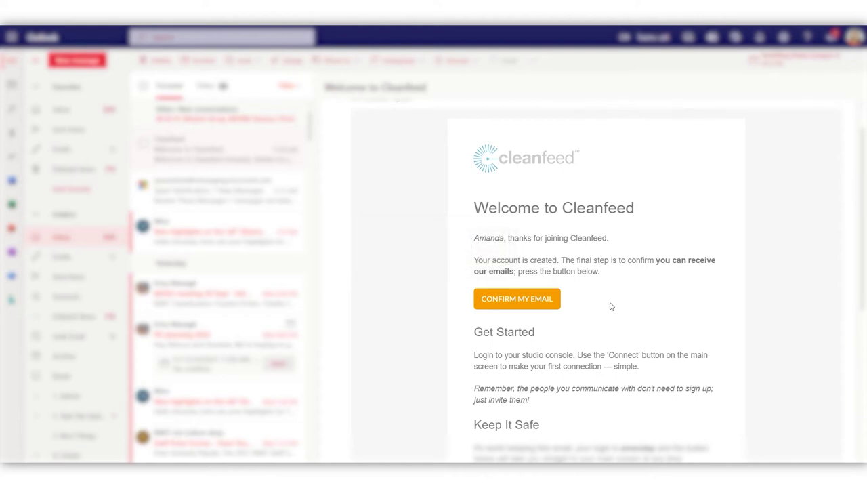
- Confirm the email address from the Welcome to Cleanfeed message
{"action": "left_click", "coordinate": [558, 302]}
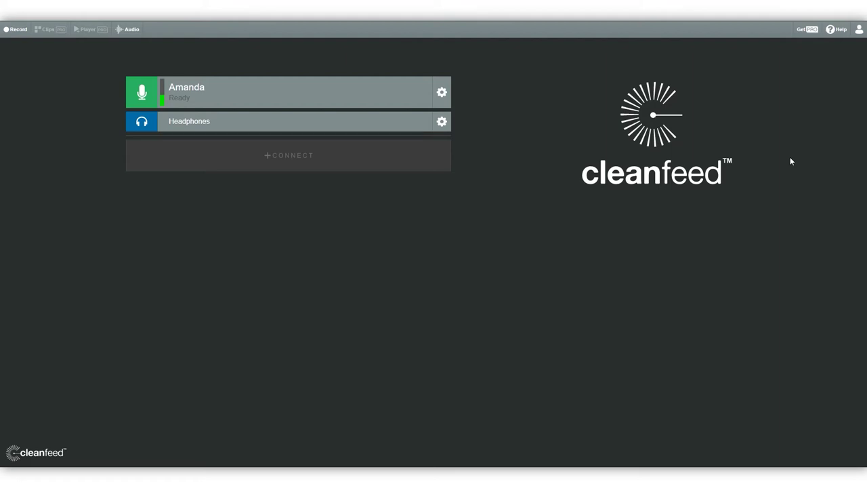
{"action": "left_click", "coordinate": [442, 93]}
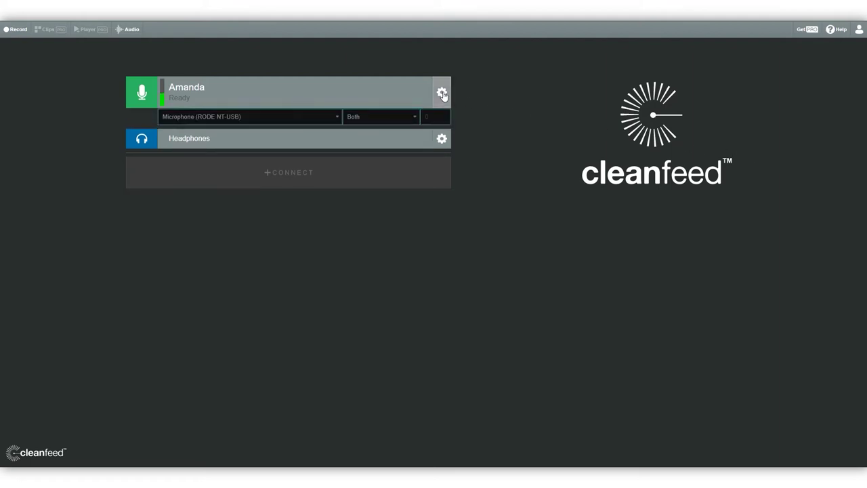
{"action": "left_click", "coordinate": [322, 115]}
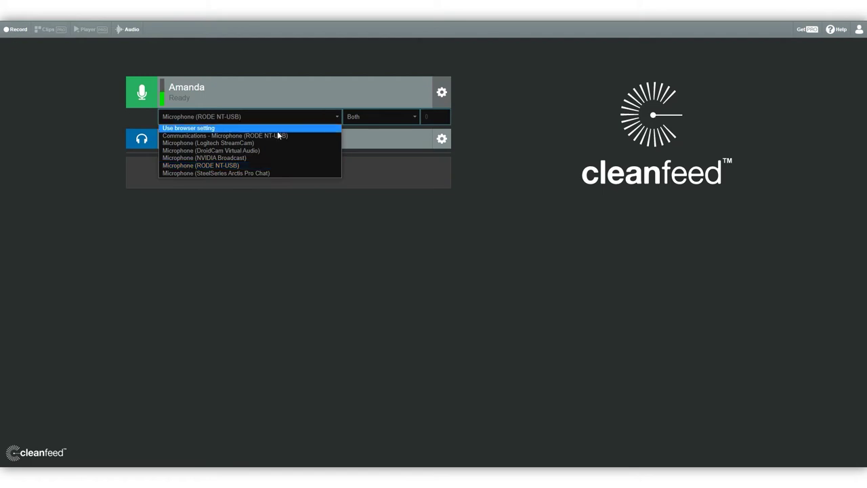
{"action": "left_click", "coordinate": [270, 166]}
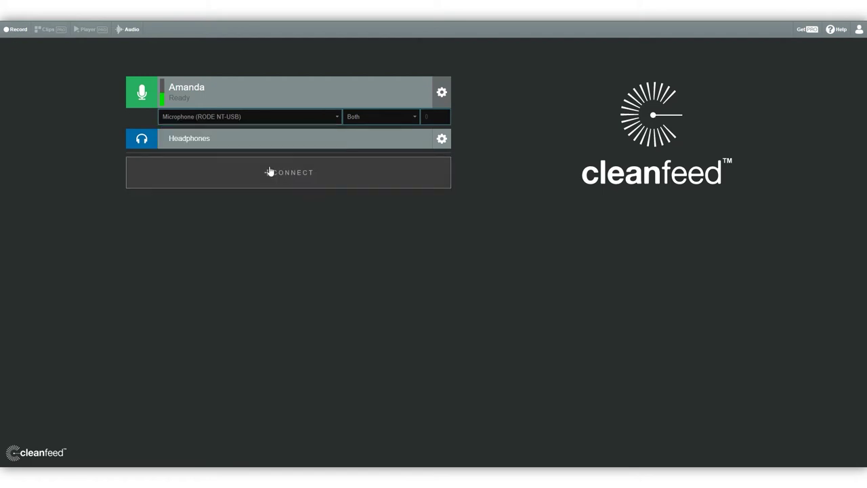
{"action": "left_click", "coordinate": [441, 94]}
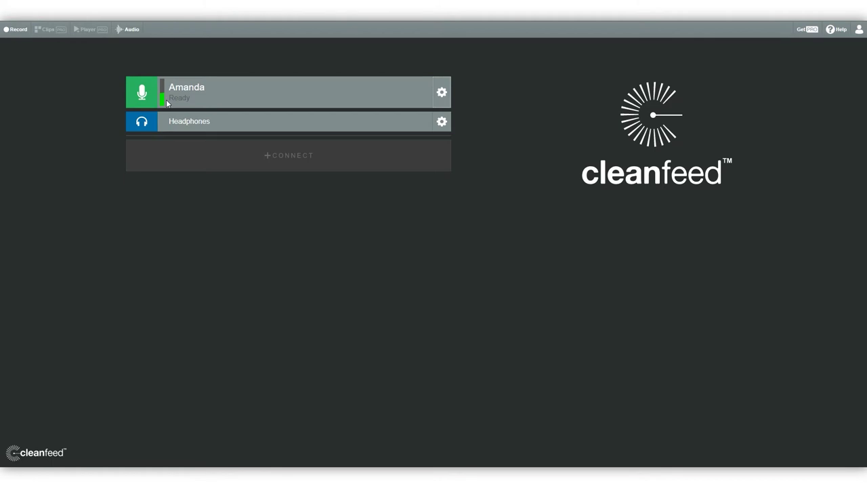
- Invite a named guest with the I'll share the link myself option and copy the link
{"action": "left_click", "coordinate": [296, 160]}
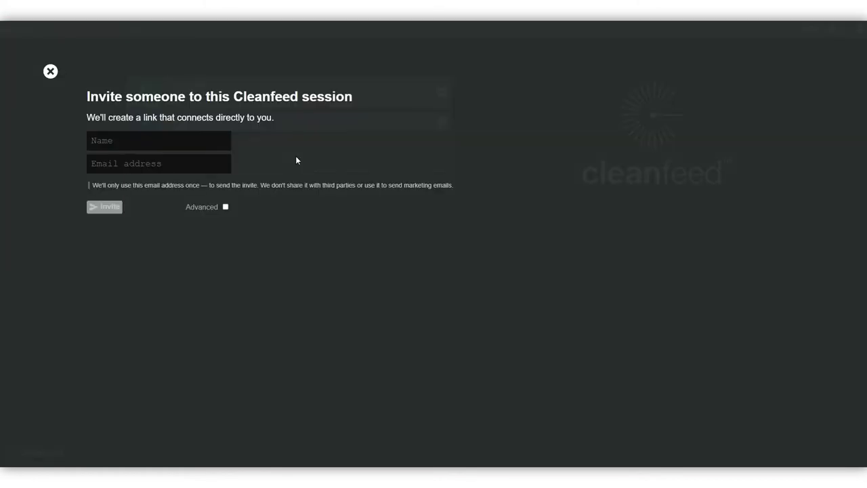
{"action": "left_click", "coordinate": [204, 140]}
{"action": "type", "text": "Gary"}
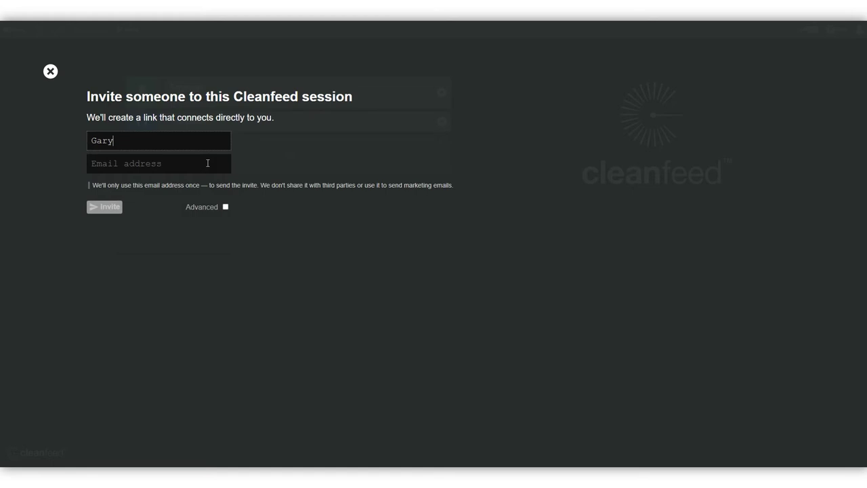
{"action": "left_click", "coordinate": [225, 207]}
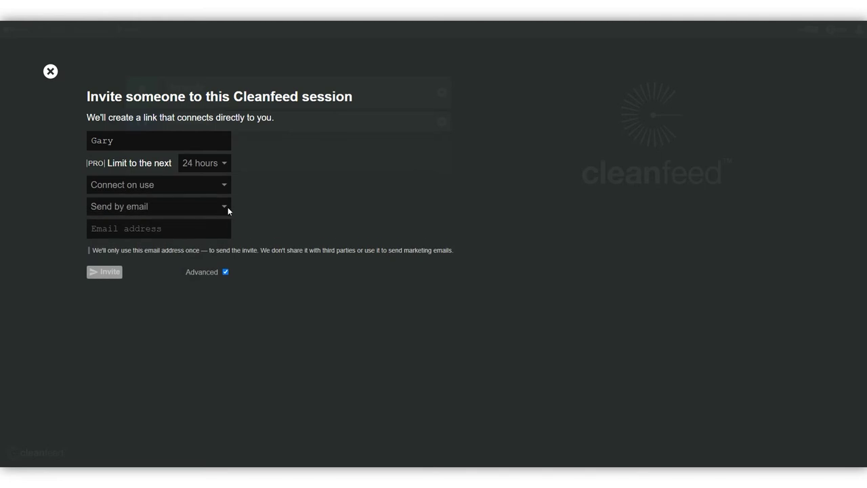
{"action": "left_click", "coordinate": [152, 206]}
{"action": "left_click", "coordinate": [153, 233]}
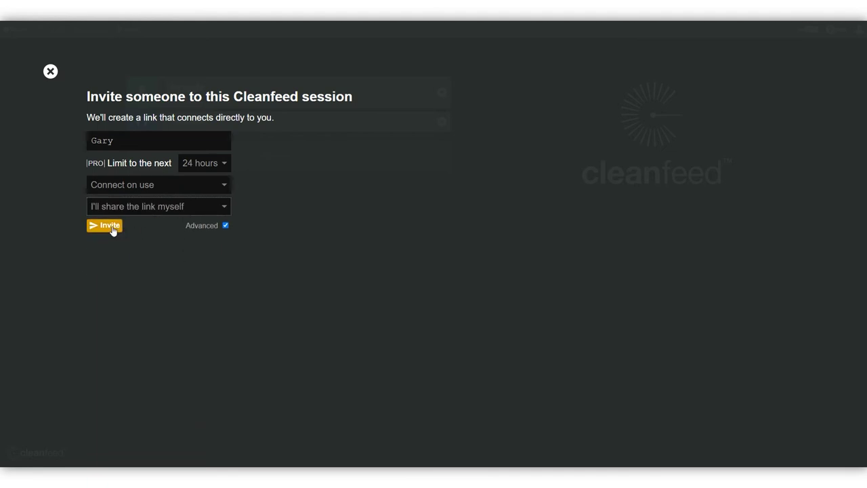
{"action": "left_click", "coordinate": [110, 226]}
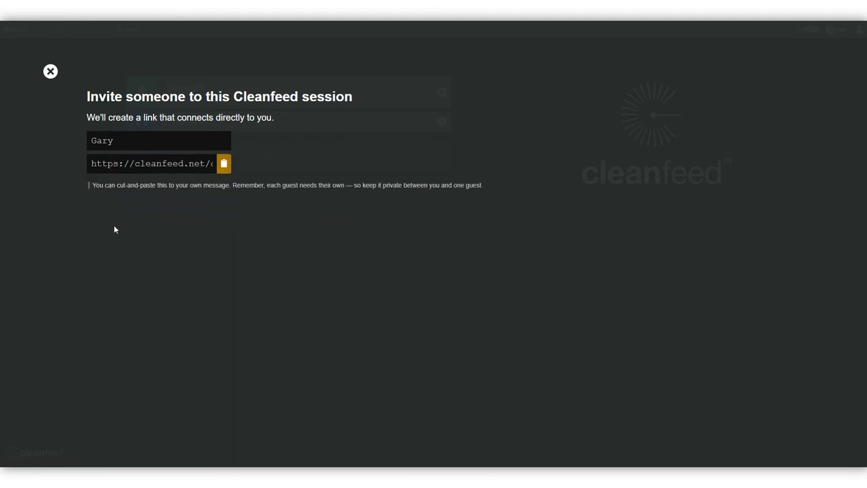
{"action": "left_click", "coordinate": [51, 71]}
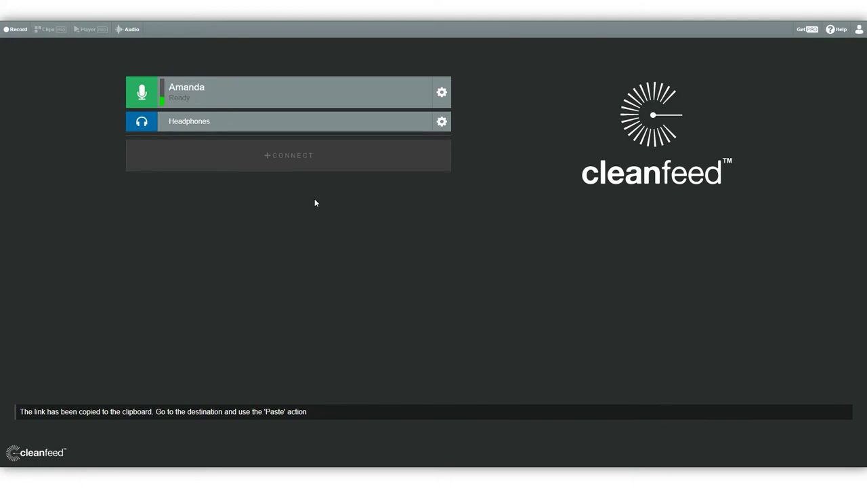
- Name the new recording 'My Podcast', with My audio only as the source
{"action": "left_click", "coordinate": [19, 30]}
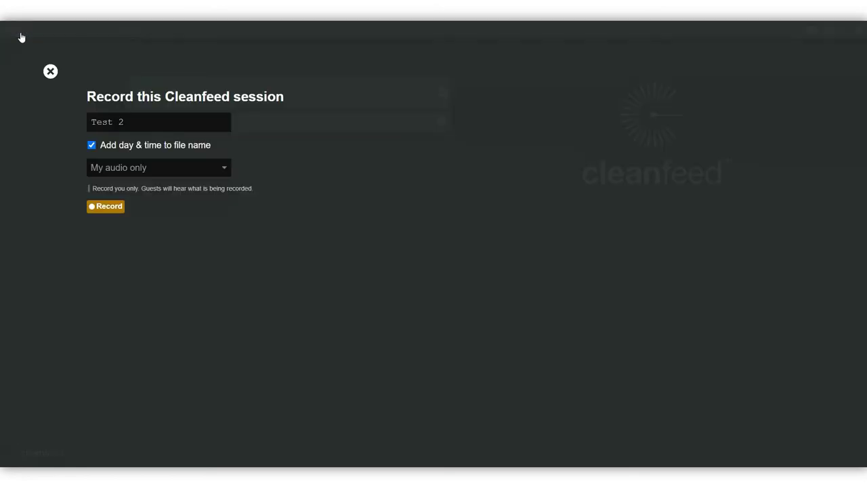
{"action": "type", "text": "My P"}
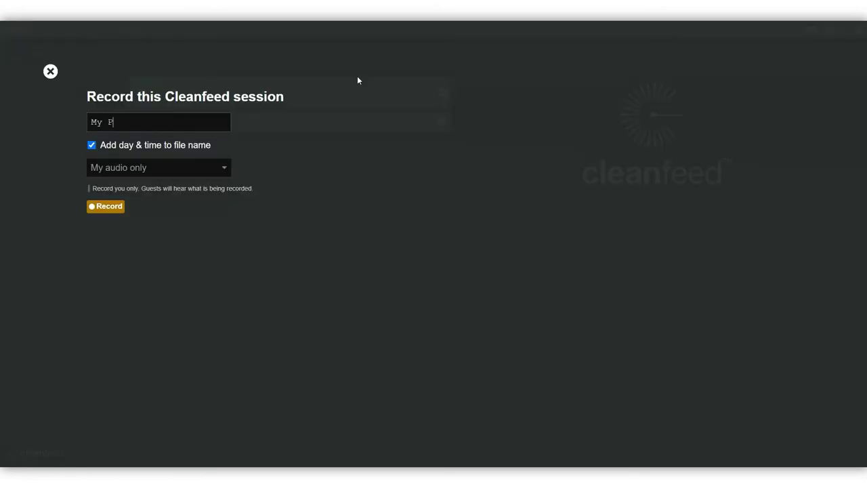
{"action": "type", "text": "odcast"}
{"action": "left_click", "coordinate": [163, 170]}
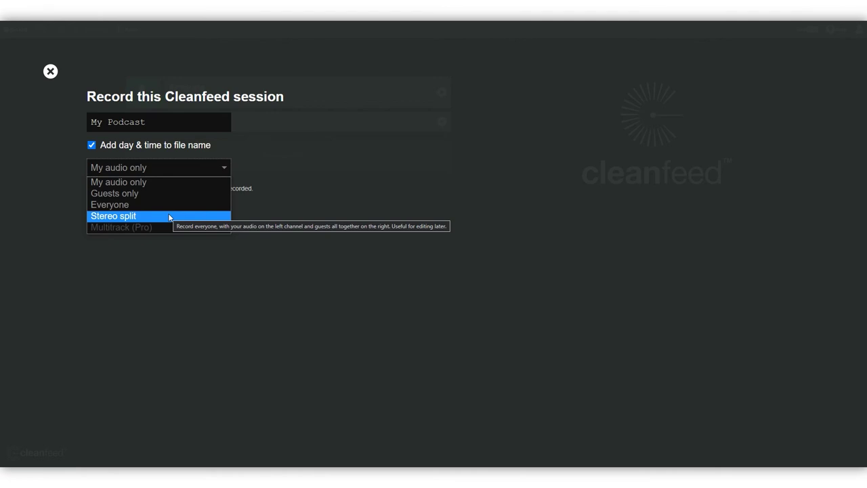
{"action": "left_click", "coordinate": [165, 186]}
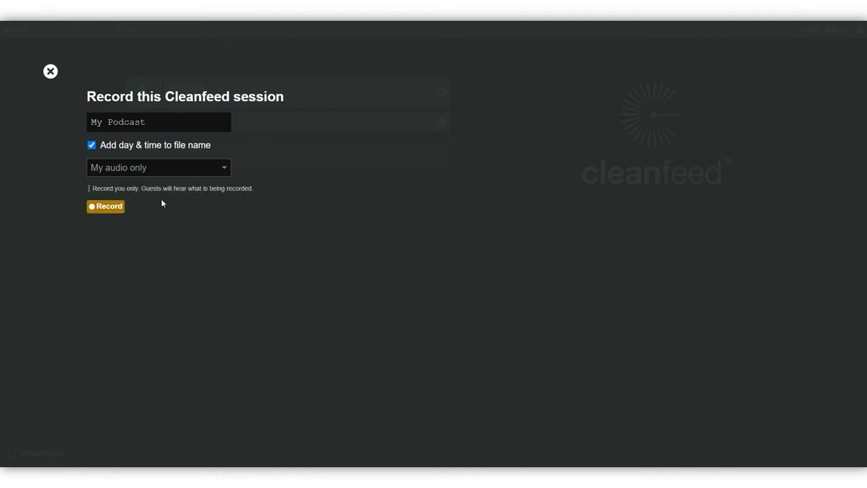
- Start recording My Podcast, mute and unmute the mic, then pause and resume recording
{"action": "left_click", "coordinate": [109, 206]}
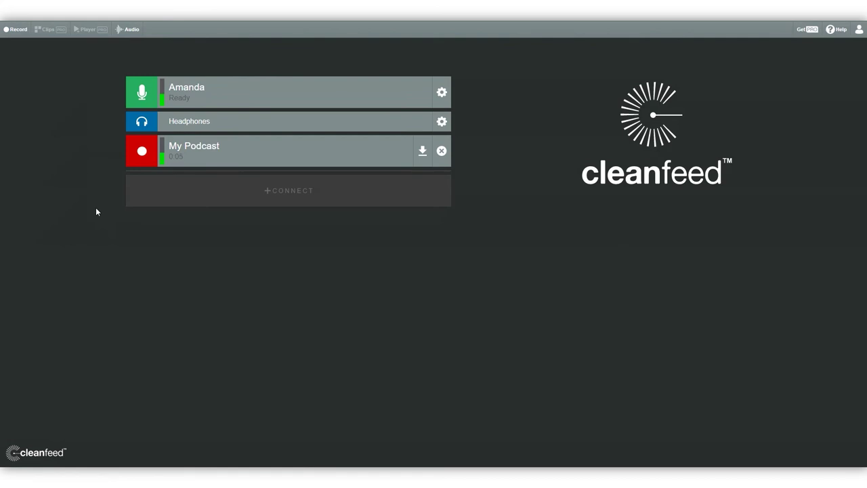
{"action": "left_click", "coordinate": [141, 98]}
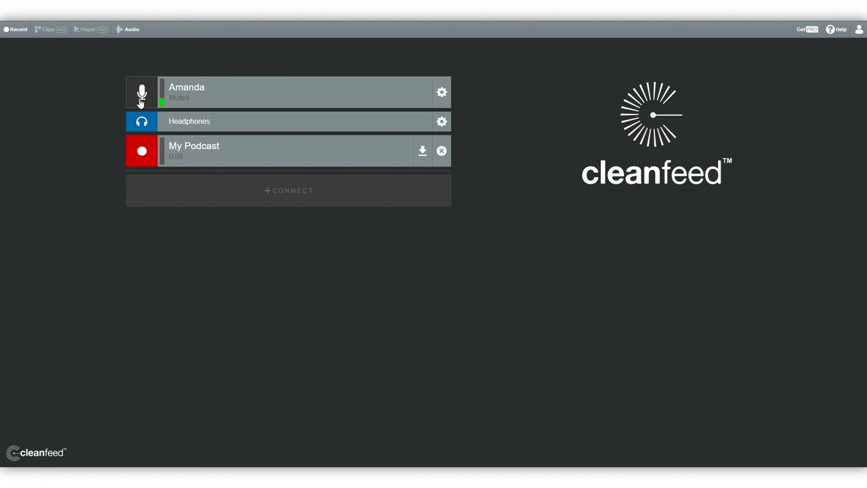
{"action": "left_click", "coordinate": [141, 100]}
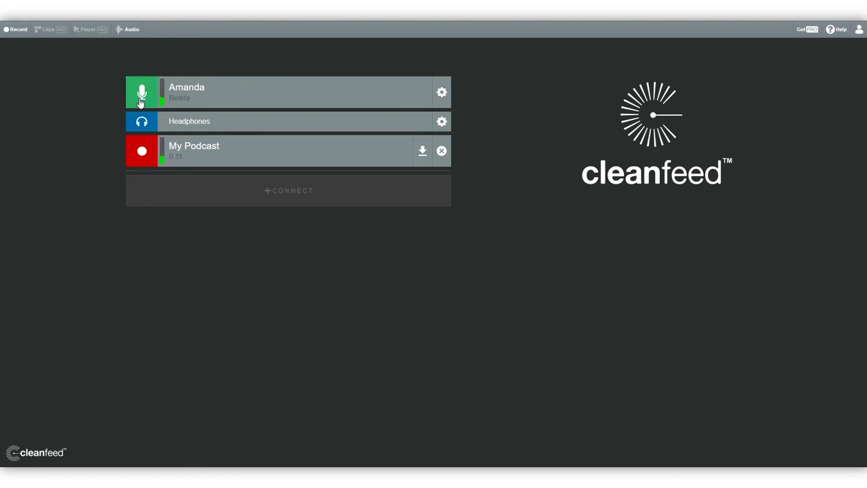
{"action": "left_click", "coordinate": [143, 161]}
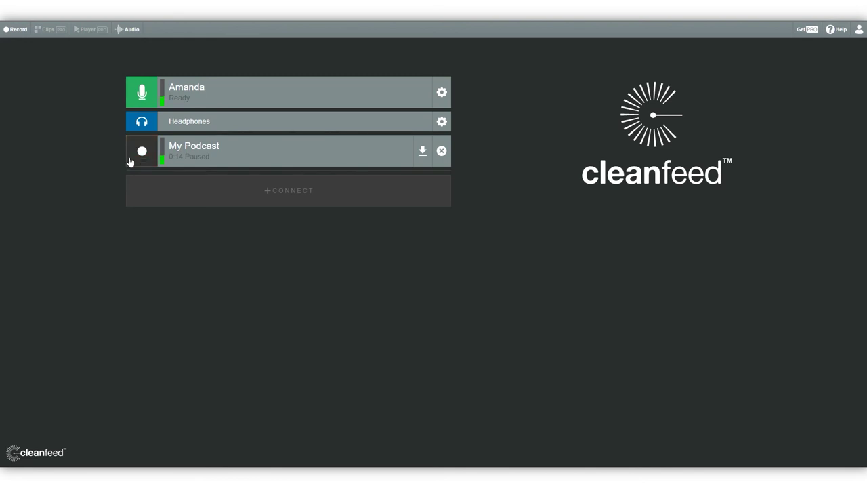
{"action": "left_click", "coordinate": [130, 161]}
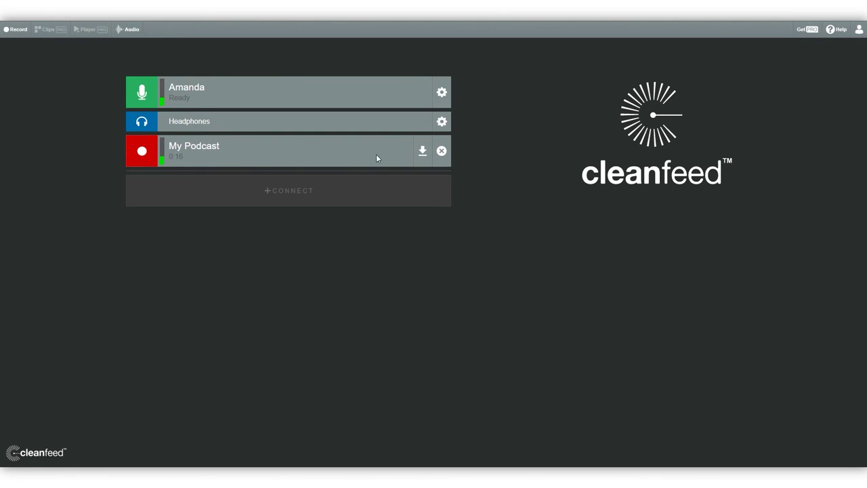
- Download the My Podcast recording as a WAV file and remove it from the console
{"action": "left_click", "coordinate": [423, 153]}
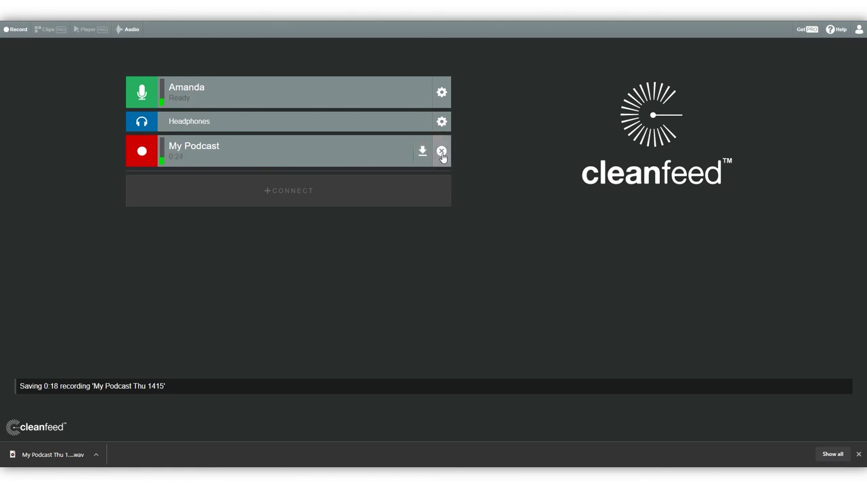
{"action": "left_click", "coordinate": [442, 151]}
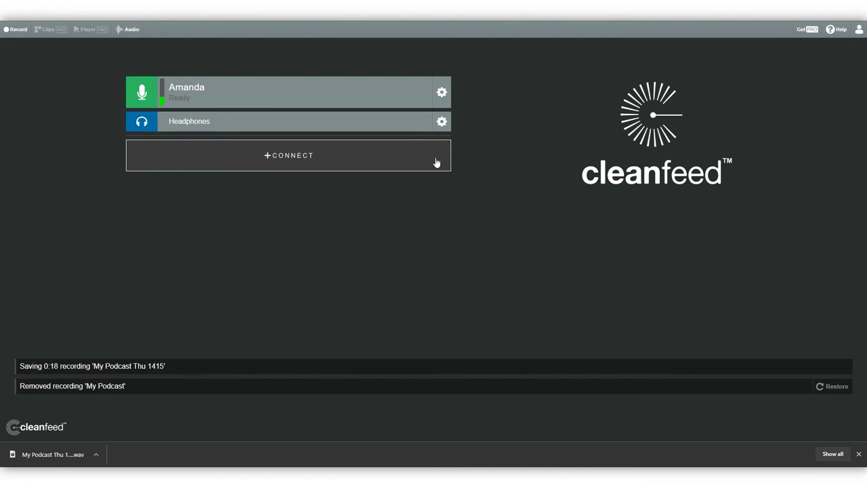